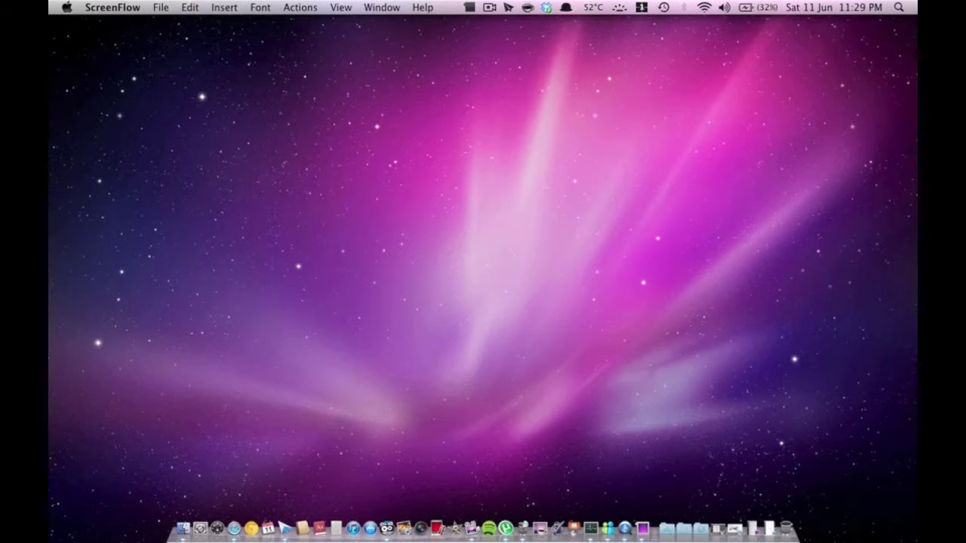
# Search the App Store for 'sparrow', find Sparrow and Sparrow Lite, then close the store.
pyautogui.click(370, 521)
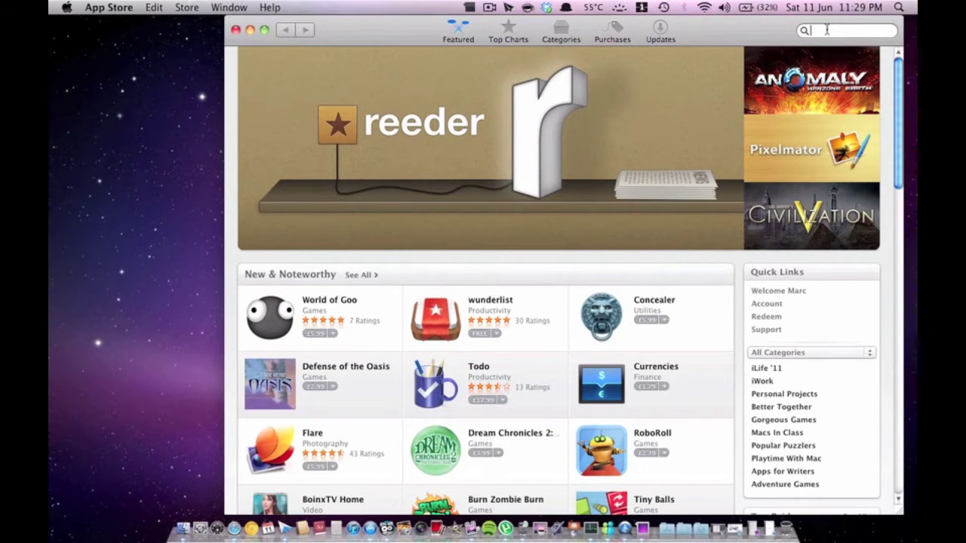
pyautogui.write('sparrow')
pyautogui.press('Return')
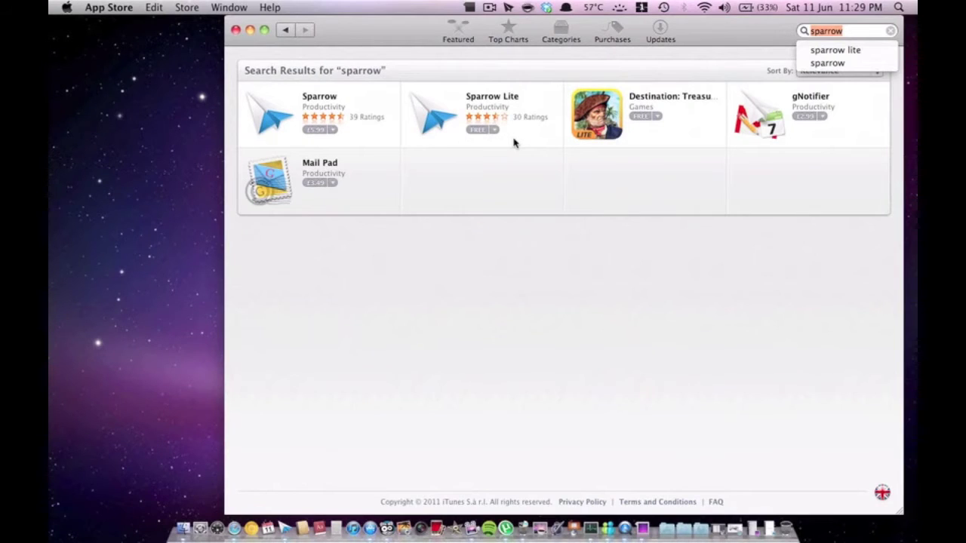
pyautogui.click(237, 33)
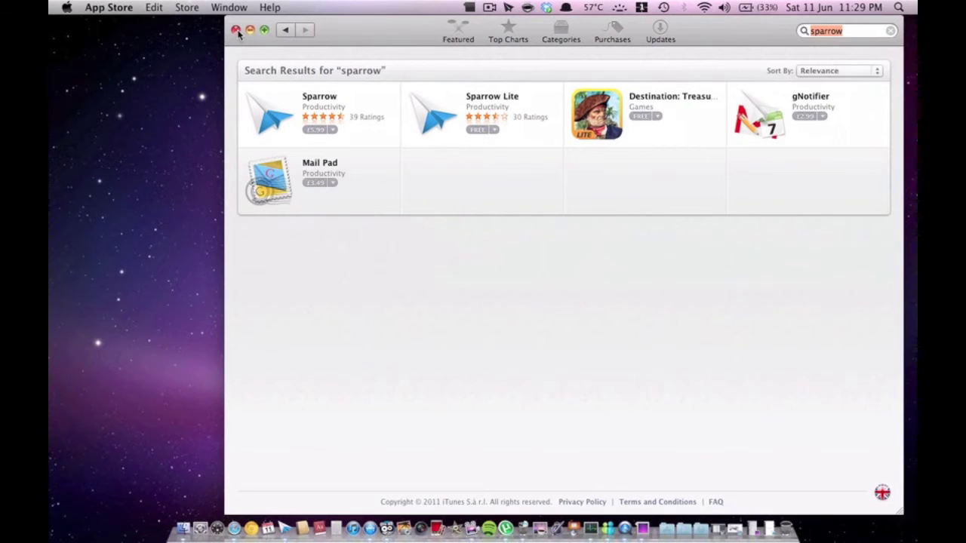
pyautogui.click(236, 30)
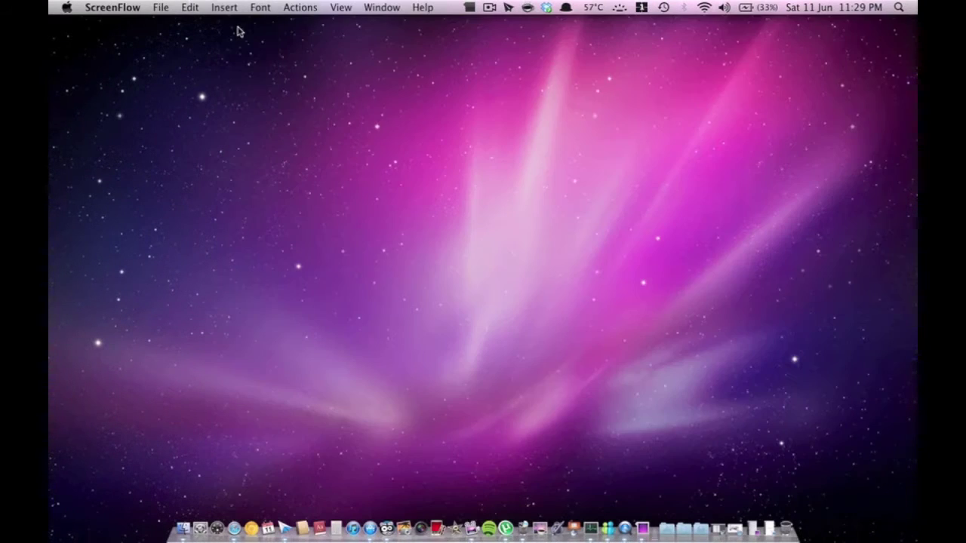
# Launch Sparrow and reposition its window, then briefly open, move and close Tweetie.
pyautogui.click(289, 527)
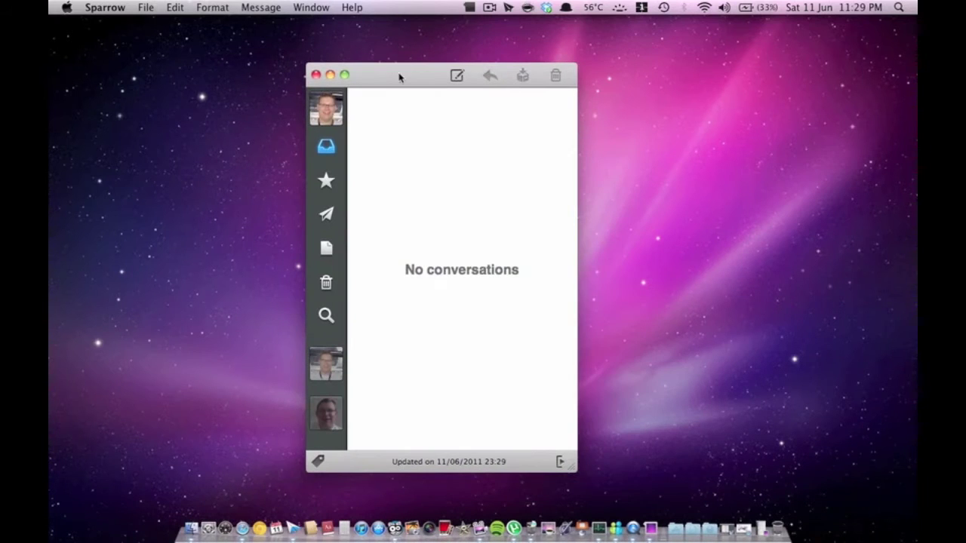
pyautogui.moveTo(400, 81); pyautogui.dragTo(347, 60)
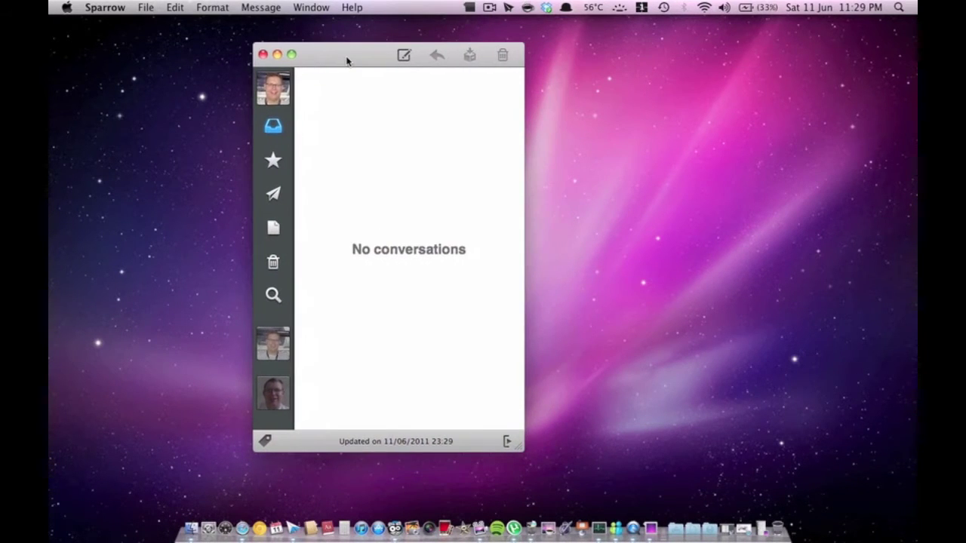
pyautogui.click(759, 528)
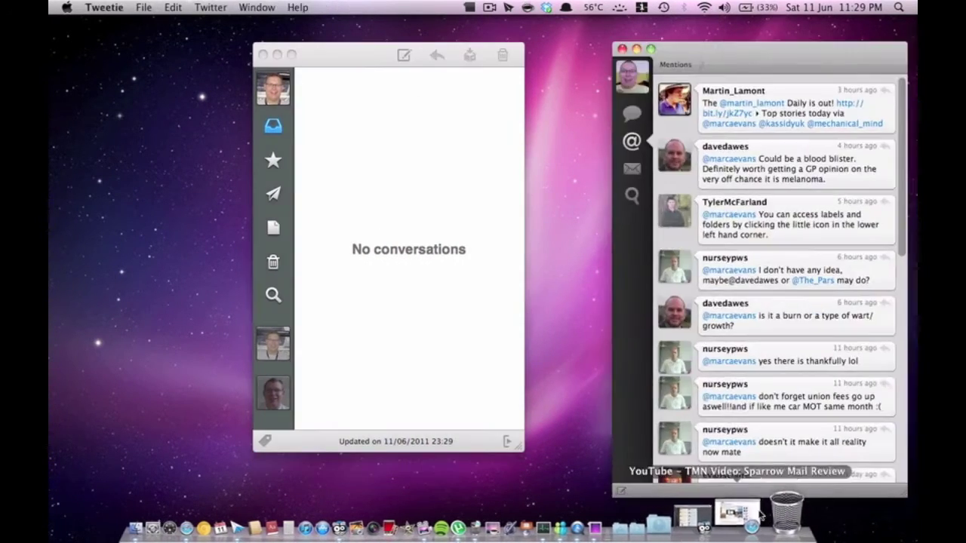
pyautogui.moveTo(764, 49); pyautogui.dragTo(700, 47)
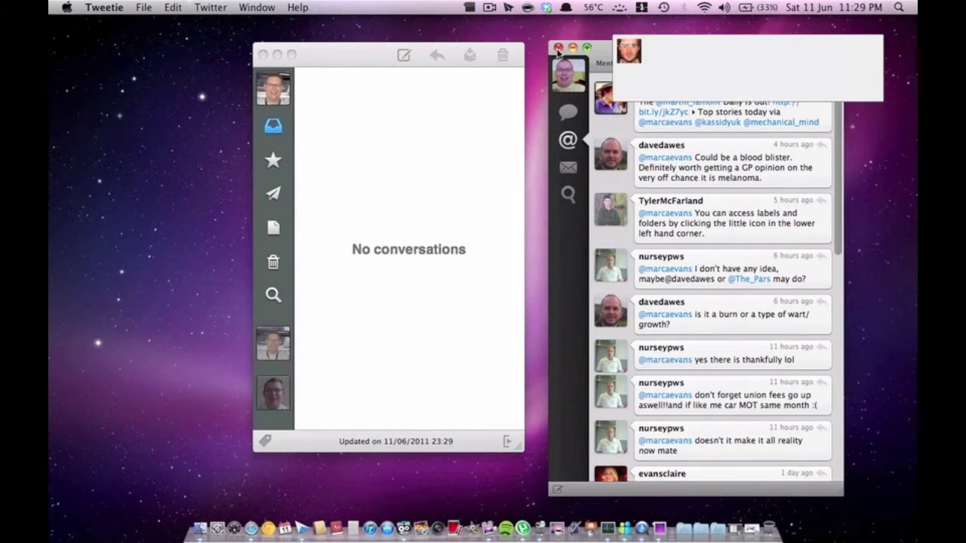
pyautogui.click(558, 48)
# Bring the Sparrow window back to the front, nudge it into place and enlarge it.
pyautogui.click(361, 55)
pyautogui.moveTo(361, 54)
pyautogui.mouseDown()
pyautogui.moveTo(410, 58)
pyautogui.moveTo(365, 48)
pyautogui.mouseUp()
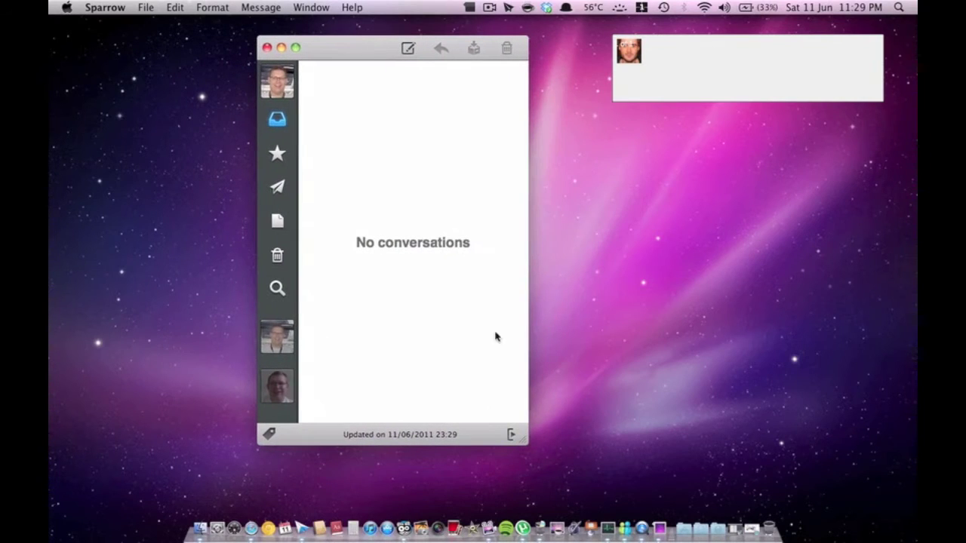
pyautogui.click(295, 48)
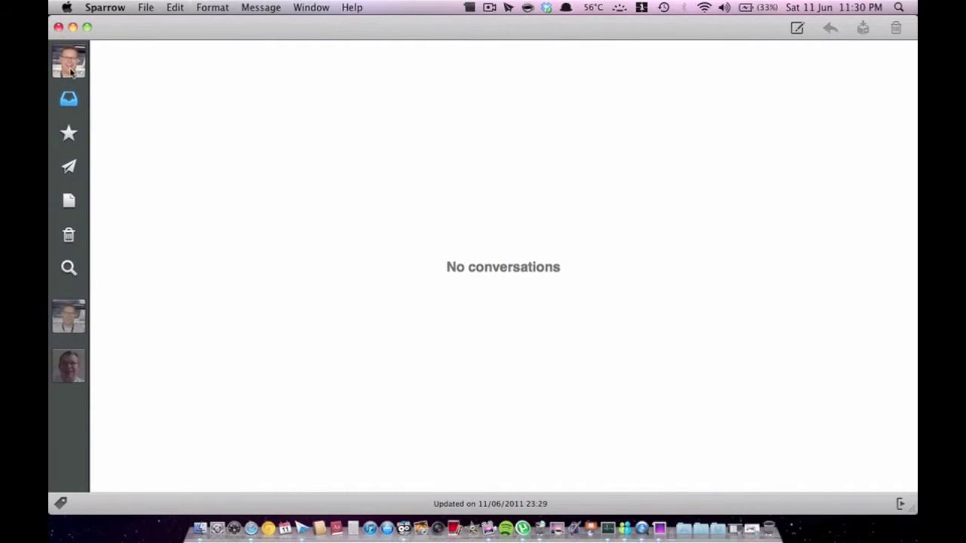
# Check the first account for mail, view Starred, Sent and Drafts, then open its label list.
pyautogui.click(64, 64)
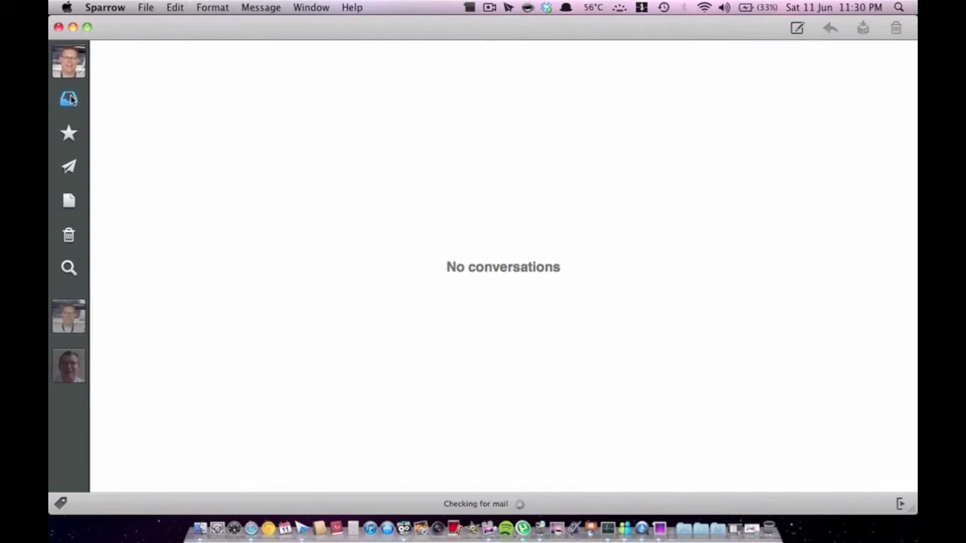
pyautogui.click(70, 142)
pyautogui.click(72, 166)
pyautogui.click(71, 204)
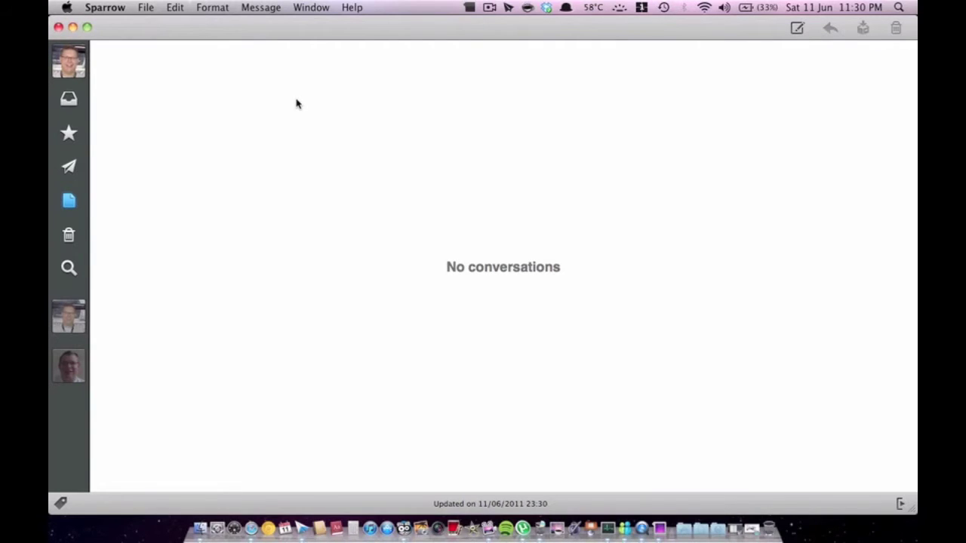
pyautogui.click(61, 503)
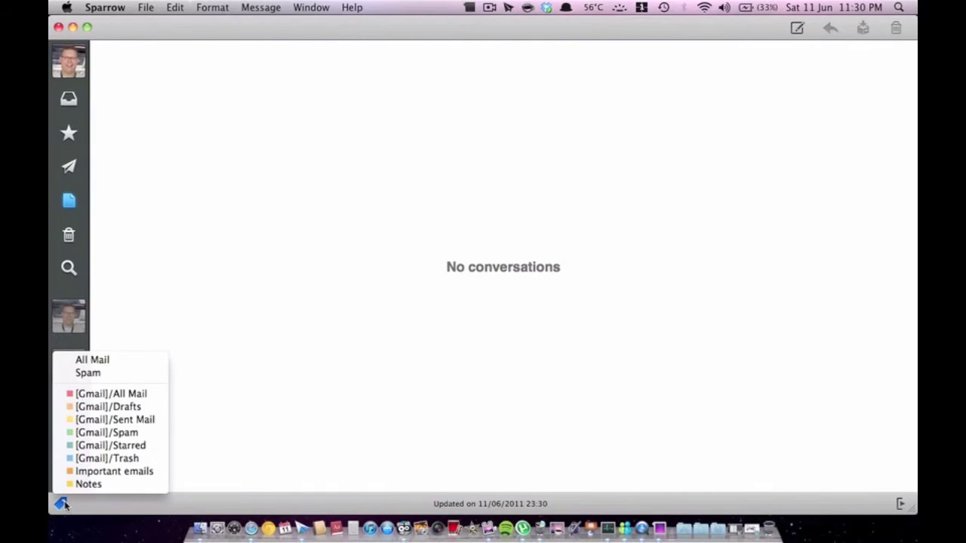
# View the Important emails label, return to Inbox, then cycle through all three accounts' inboxes.
pyautogui.click(117, 472)
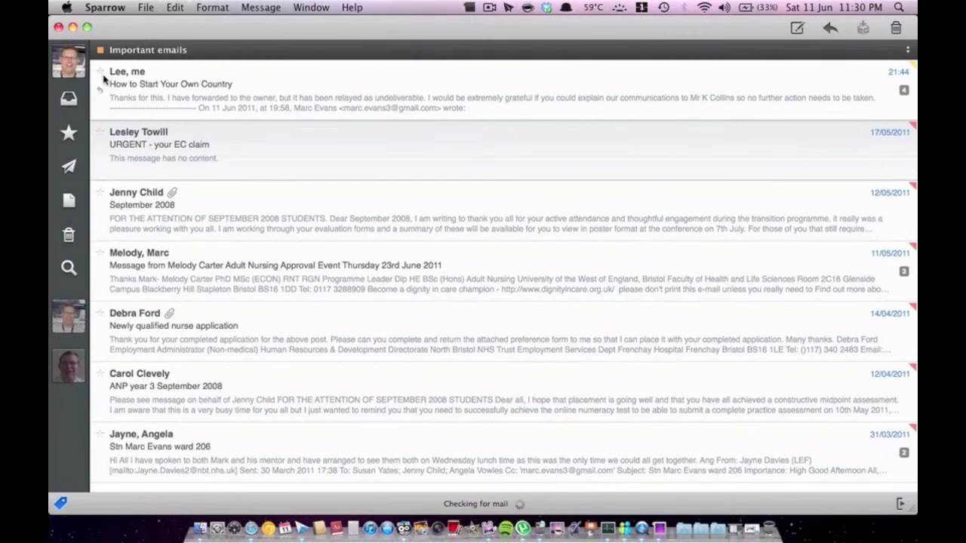
pyautogui.click(68, 98)
pyautogui.click(73, 326)
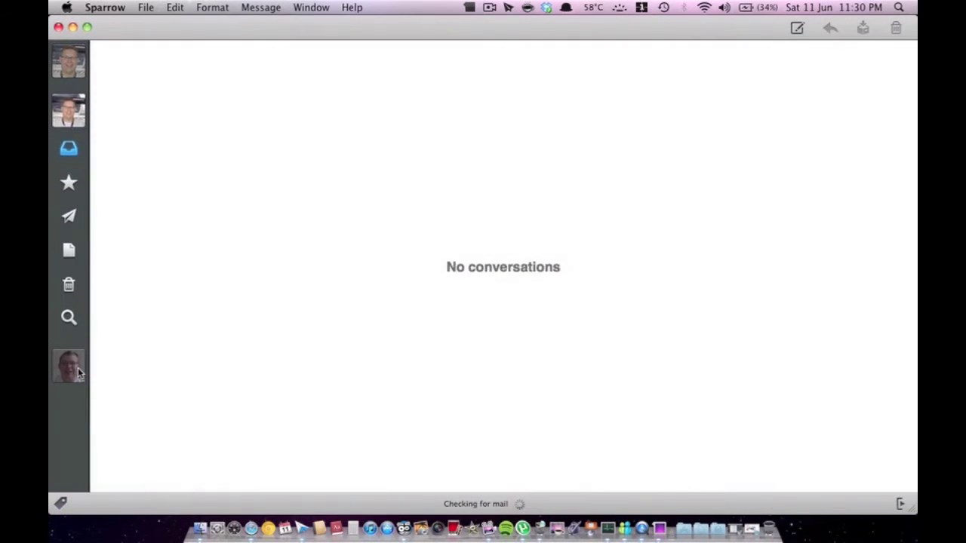
pyautogui.click(77, 368)
pyautogui.click(70, 100)
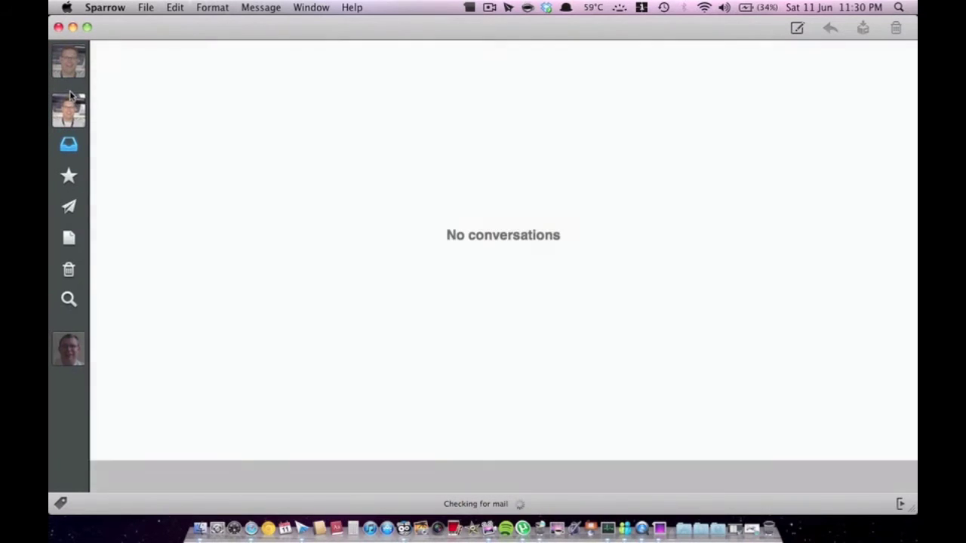
pyautogui.click(69, 62)
pyautogui.click(62, 306)
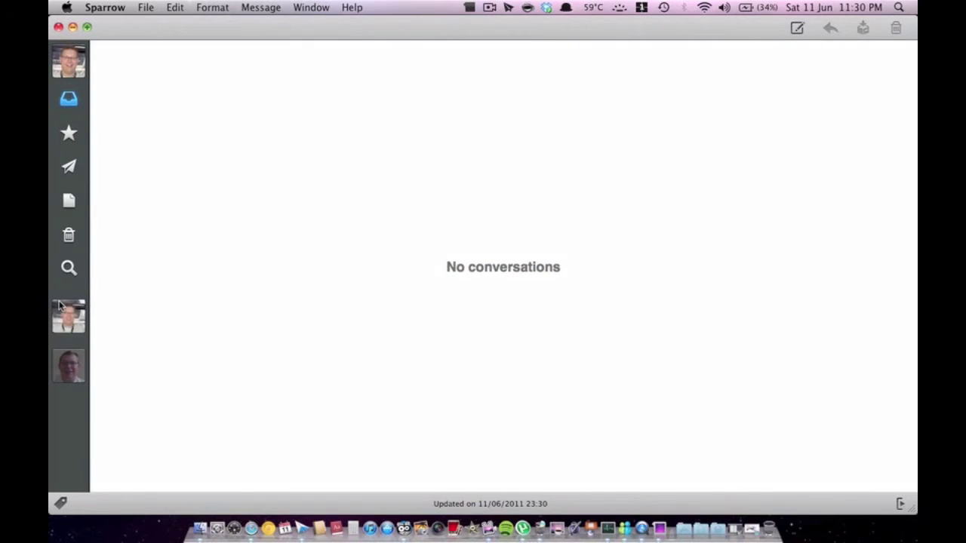
pyautogui.click(70, 354)
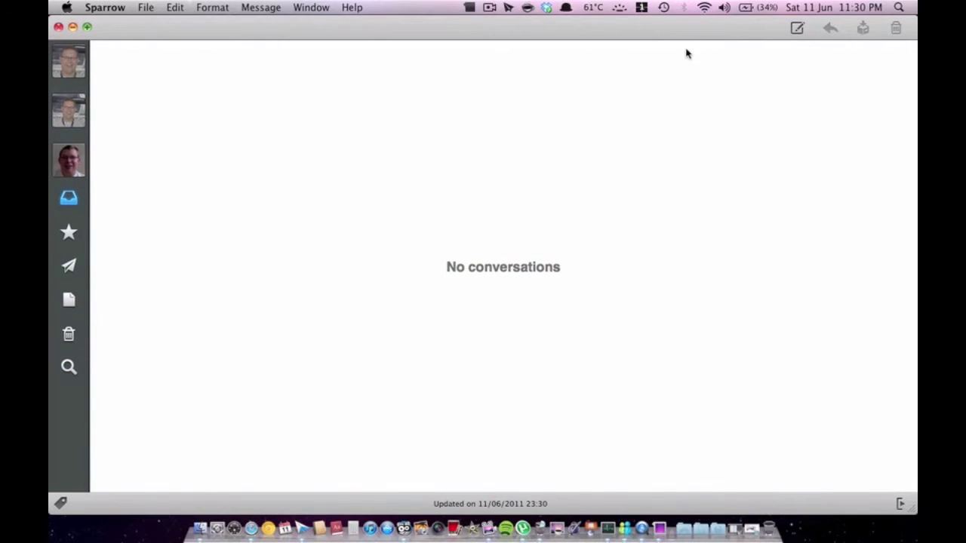
pyautogui.click(213, 6)
# Dismiss the commands menu, split the window into list and reading panes, and select the second account.
pyautogui.click(268, 327)
pyautogui.click(902, 506)
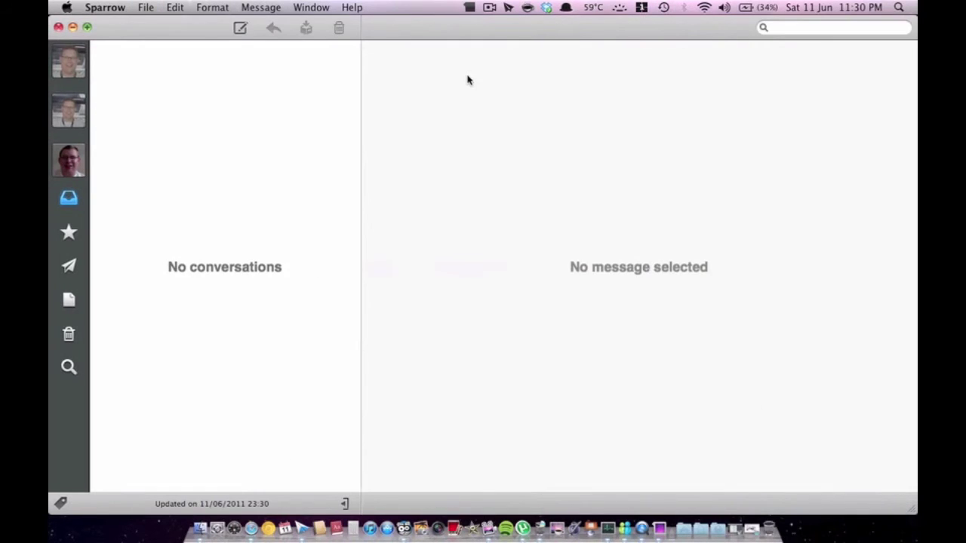
pyautogui.click(68, 109)
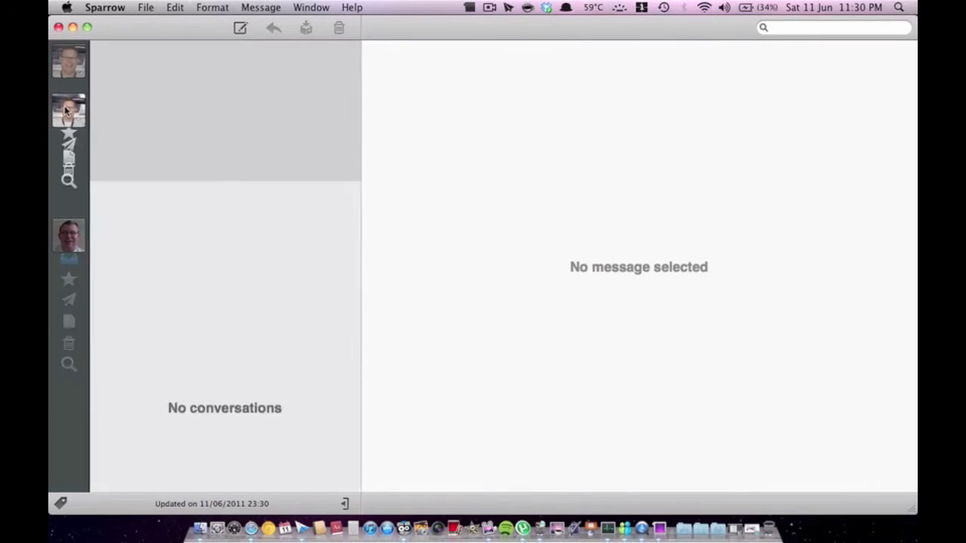
# Show the second account's 'important emails.' label, then open the first account's label list.
pyautogui.click(60, 504)
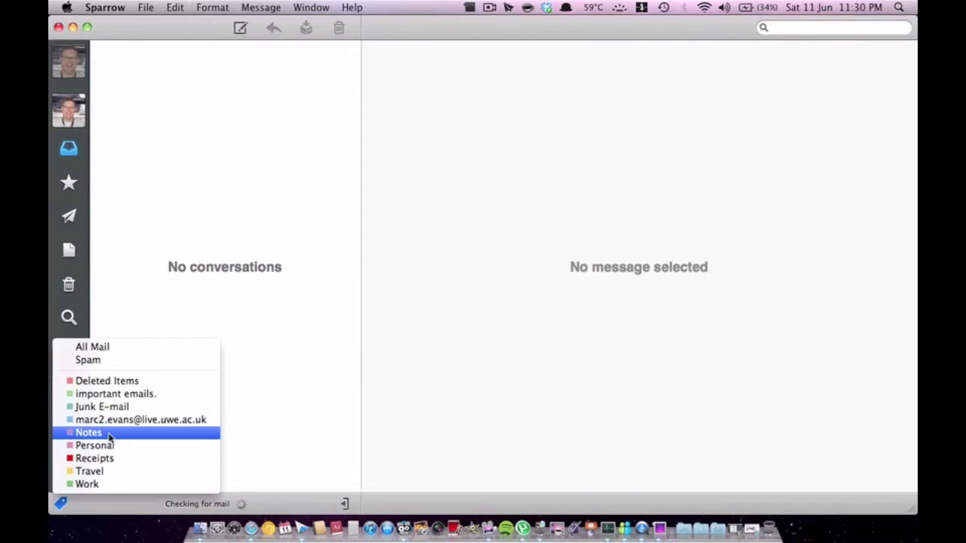
pyautogui.click(98, 393)
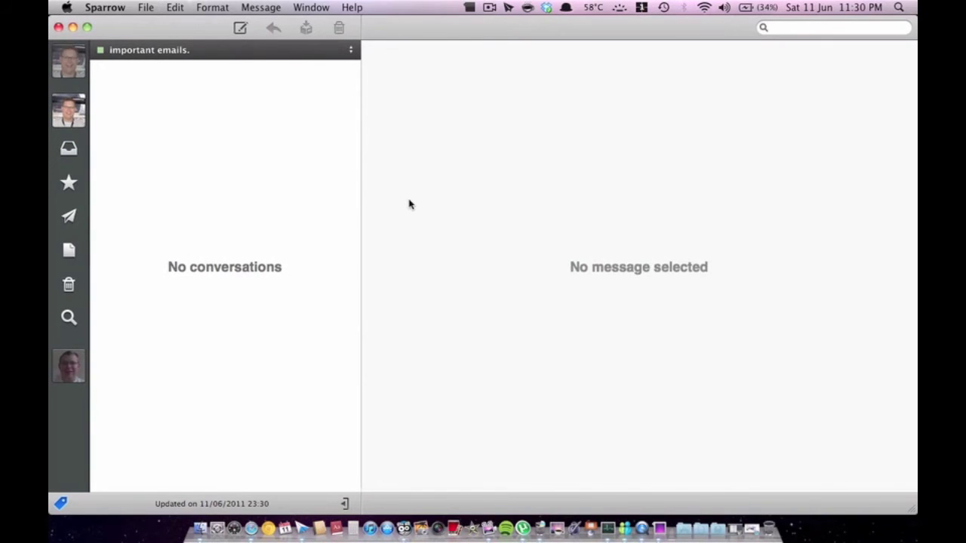
pyautogui.click(68, 65)
pyautogui.click(60, 503)
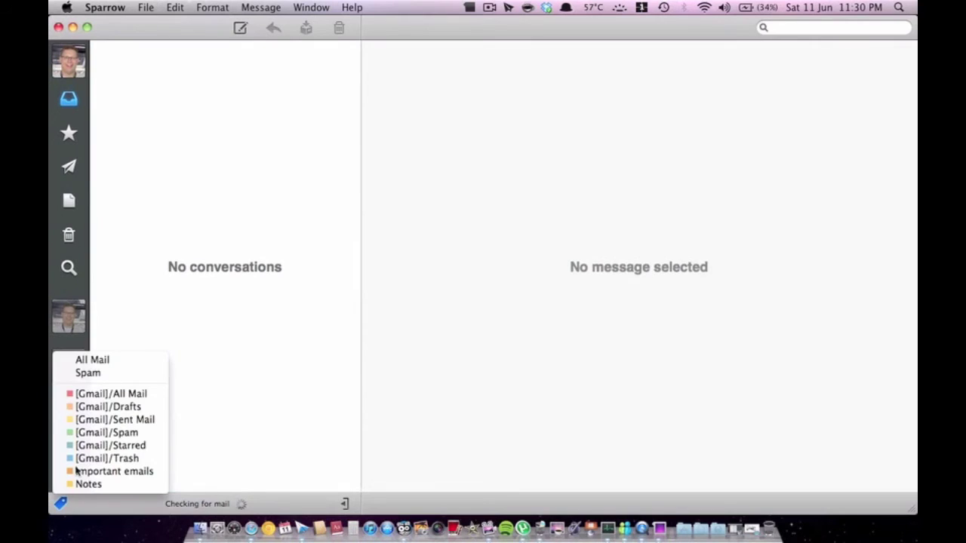
# Read the September 2008 message from Important emails with its attachments, then start a new message.
pyautogui.click(130, 471)
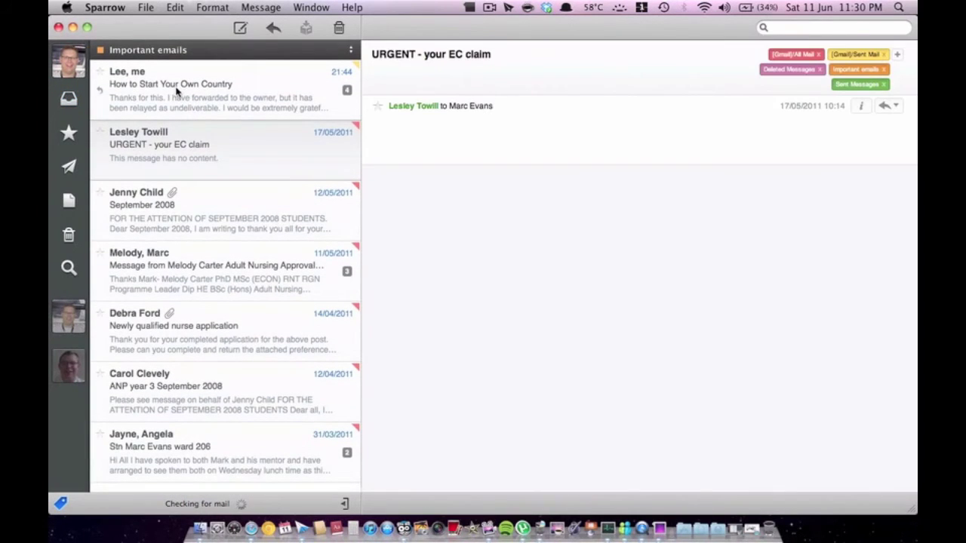
pyautogui.click(234, 230)
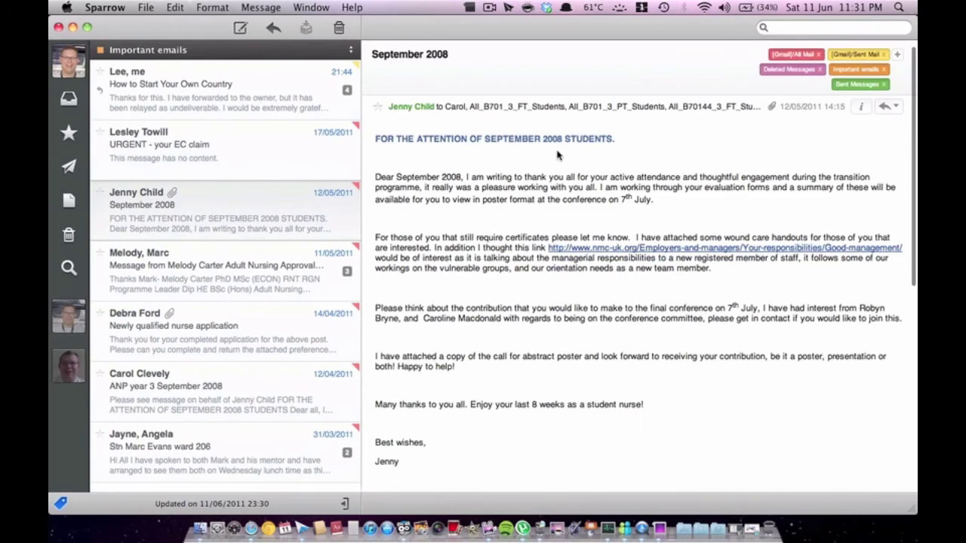
pyautogui.scroll(-10, 545, 171)
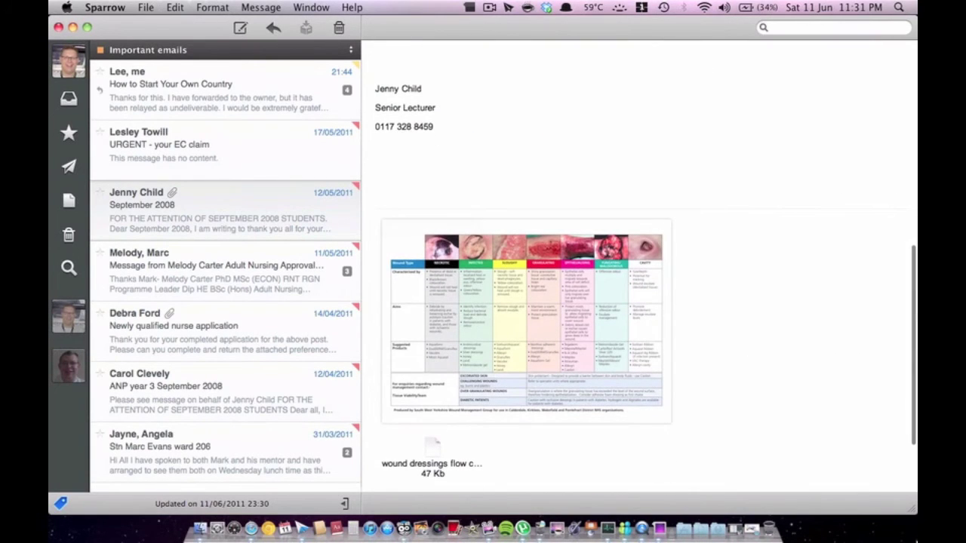
pyautogui.scroll(-3, 685, 123)
pyautogui.scroll(15, 683, 121)
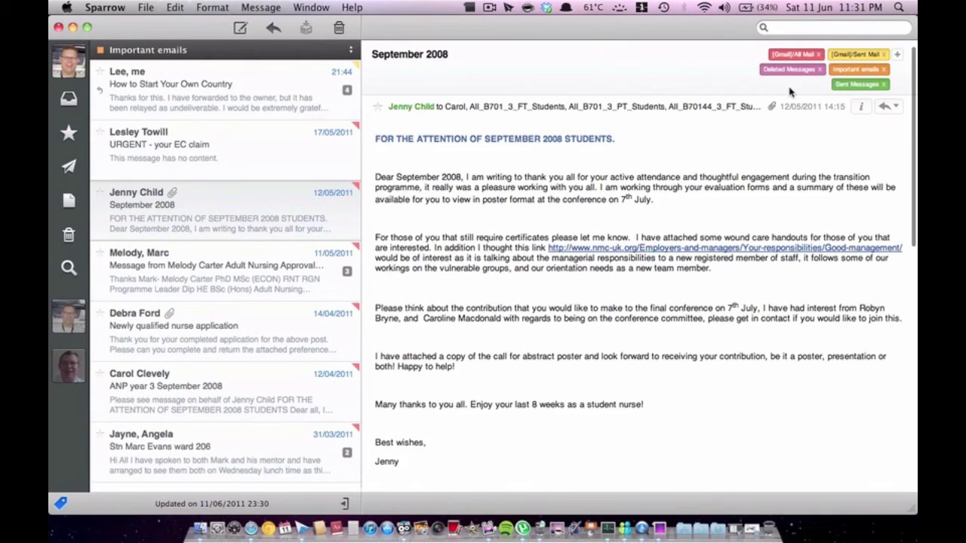
pyautogui.click(240, 28)
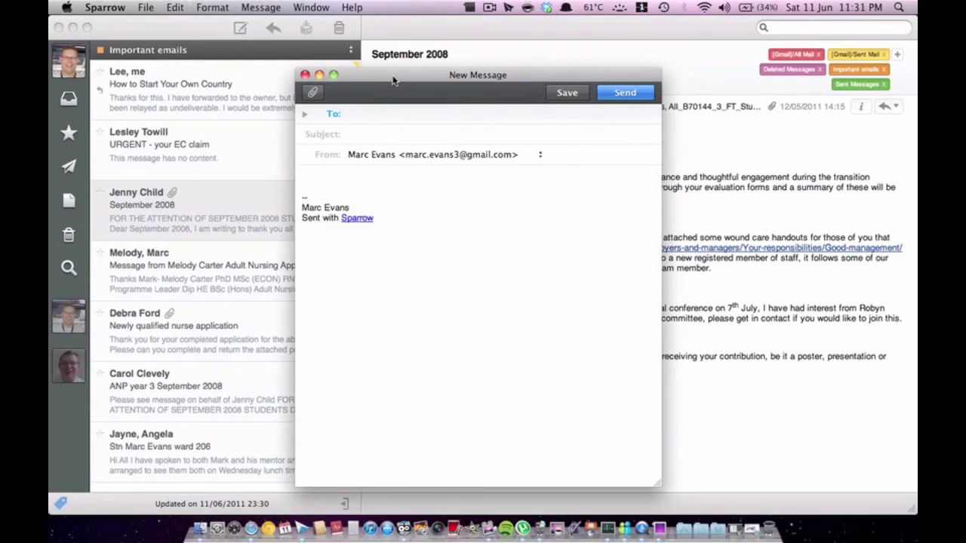
# Move the blank New Message window aside and close it without sending.
pyautogui.moveTo(393, 81); pyautogui.dragTo(418, 42)
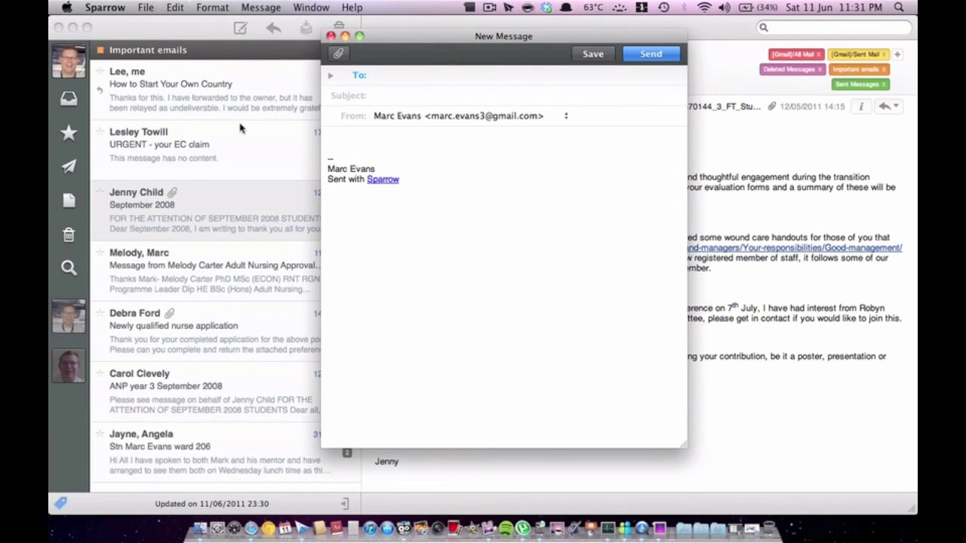
pyautogui.click(331, 36)
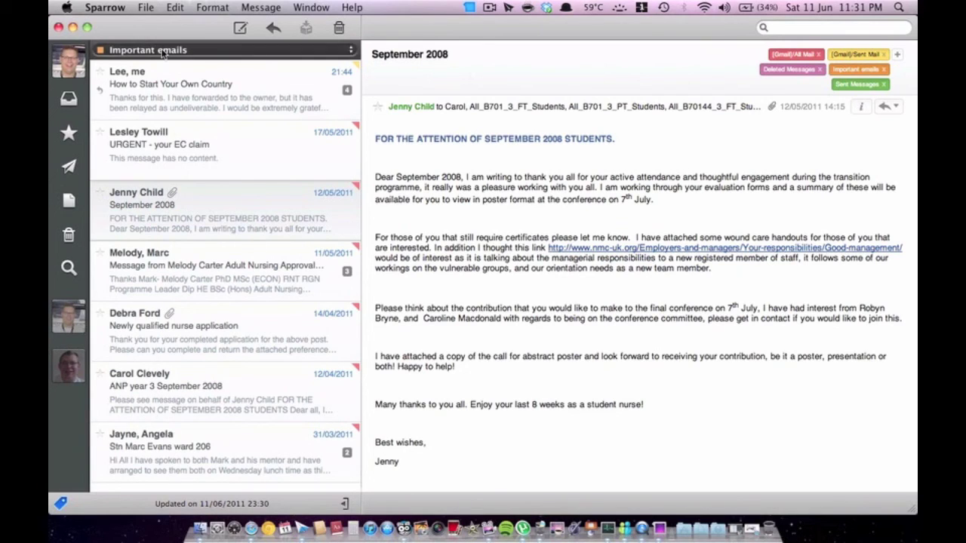
# Close the main Sparrow mail window, leaving the empty desktop.
pyautogui.click(58, 28)
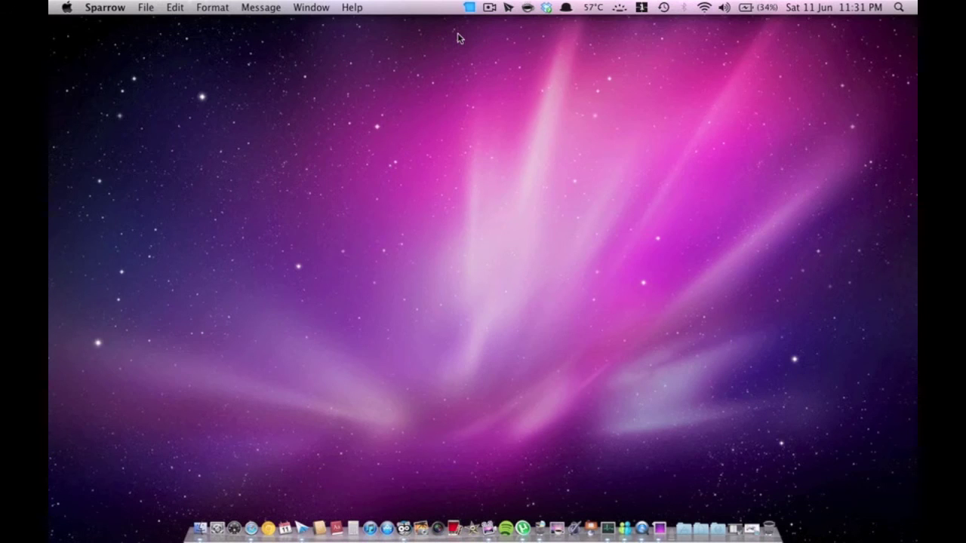